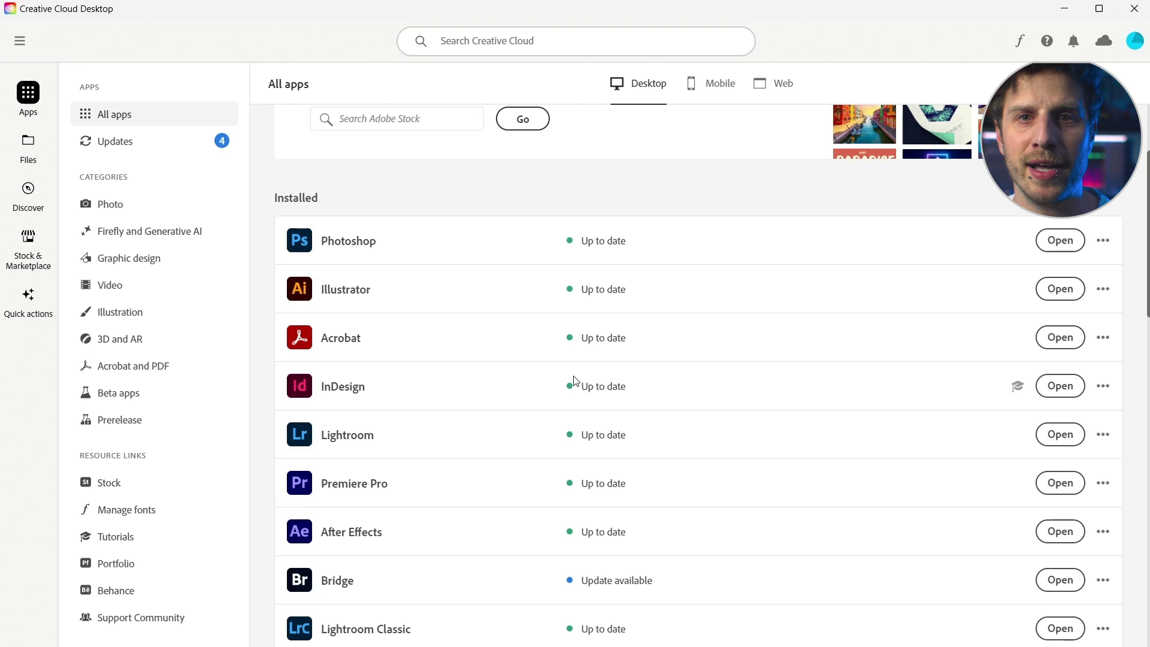
Switch to the Beta apps list and scroll through its entries
left_click(127, 397)
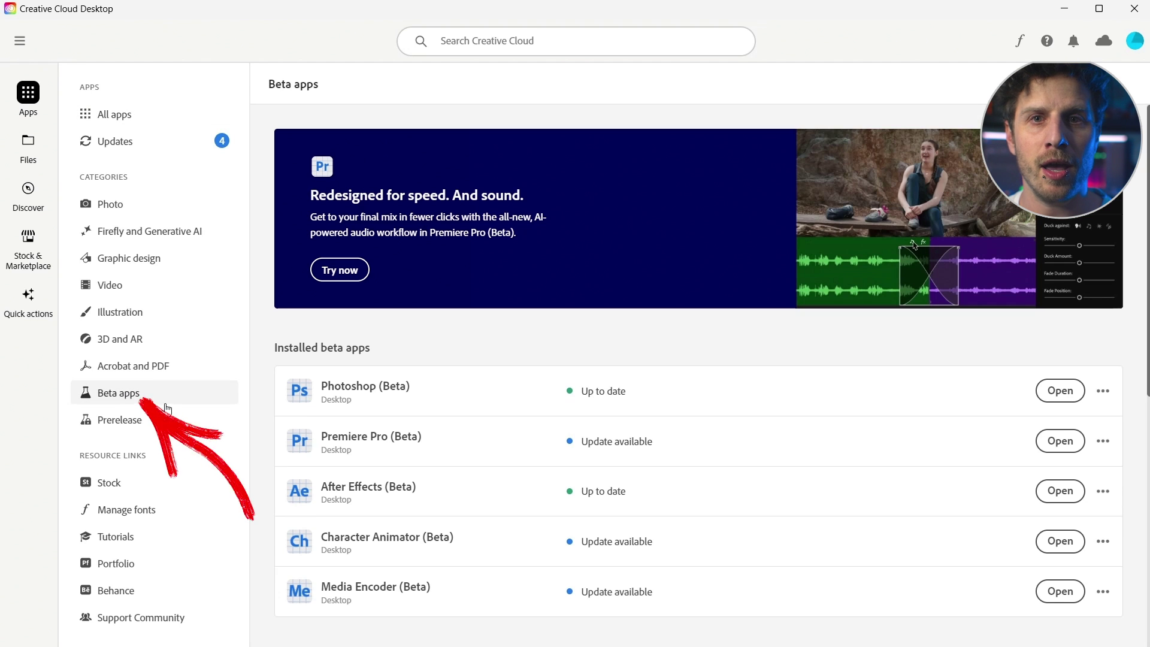
scroll(500, 335, "down", 3)
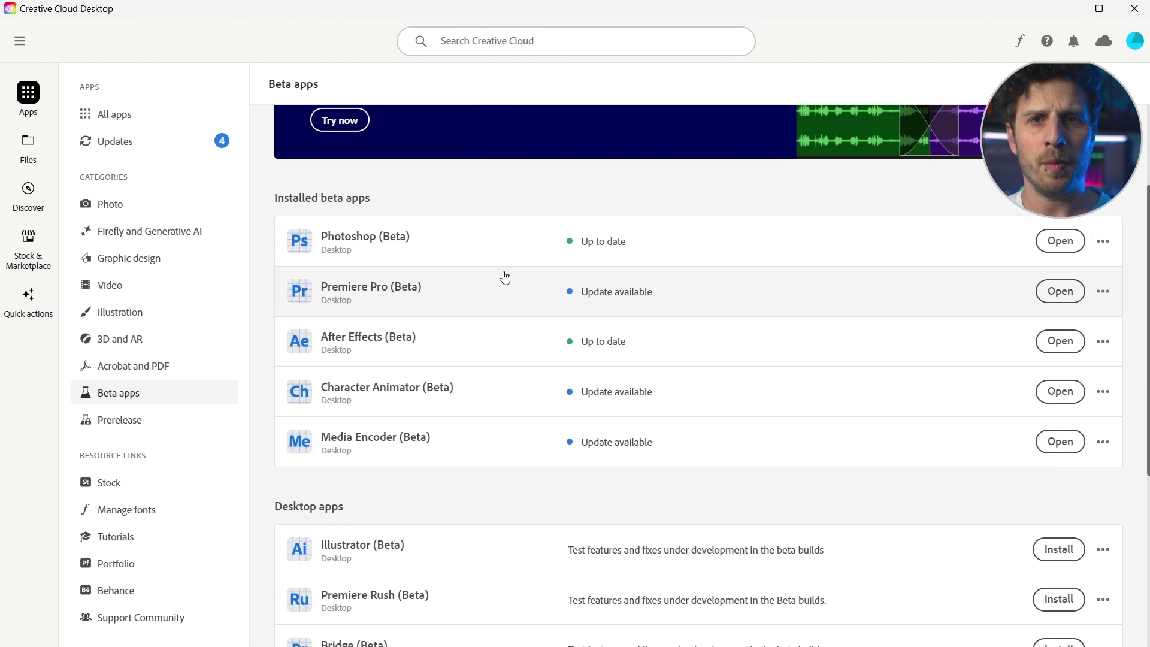
scroll(506, 391, "up", 3)
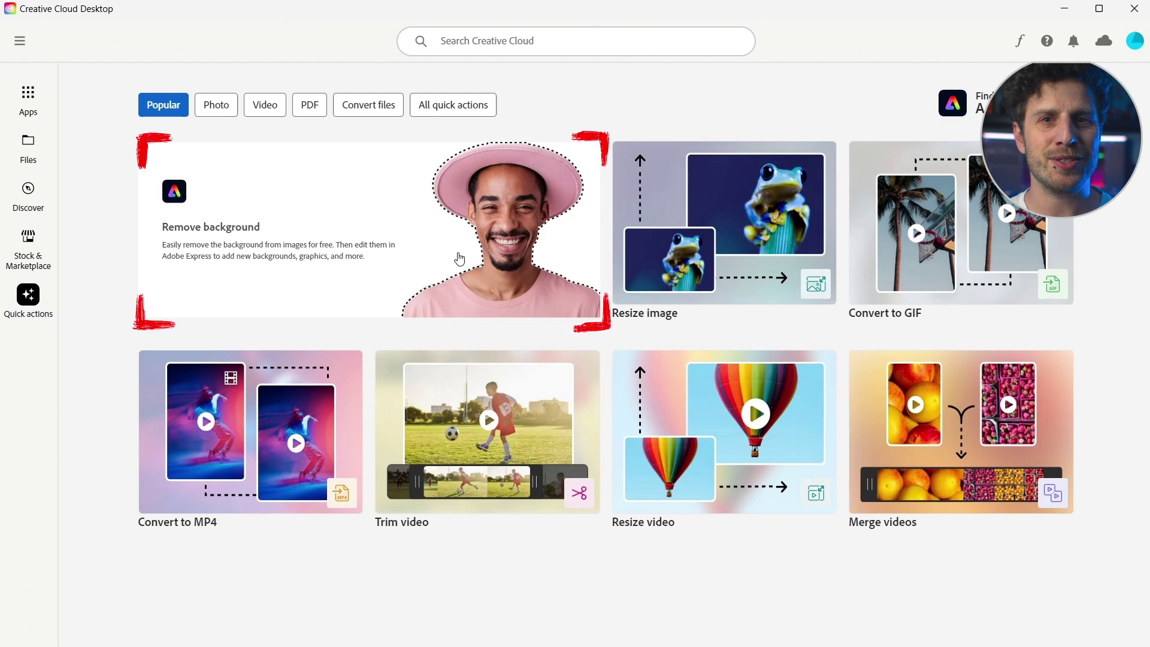
Load curly hair_002.jpg into Remove background to cut out the portrait
left_click(314, 222)
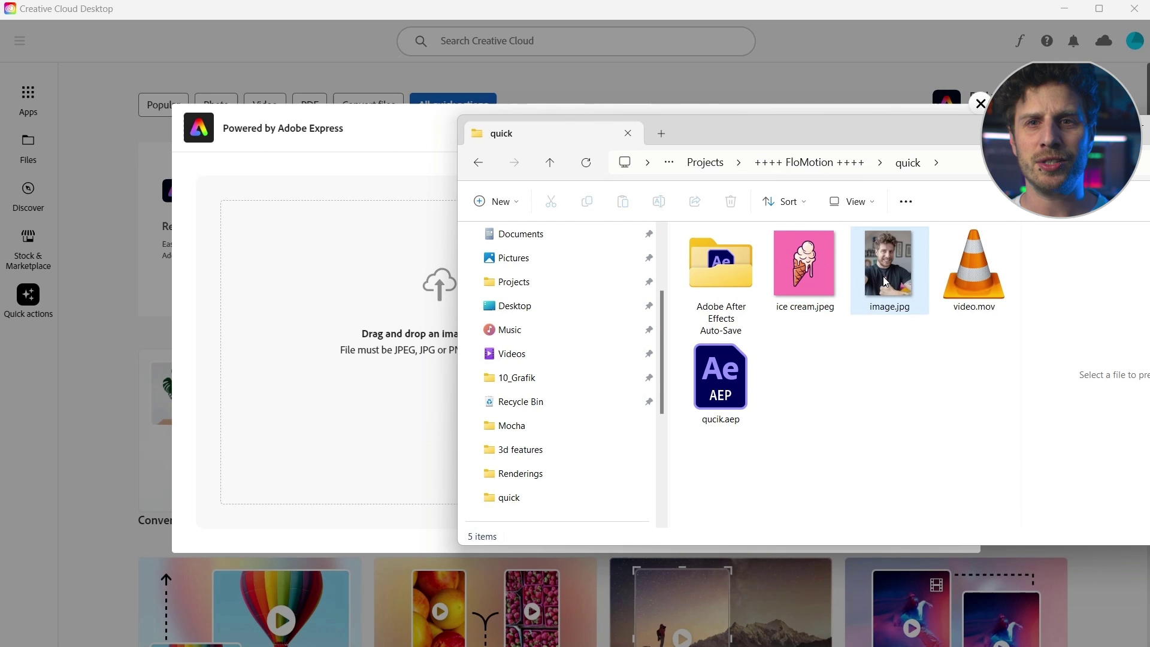
left_click_drag(883, 275, 412, 350)
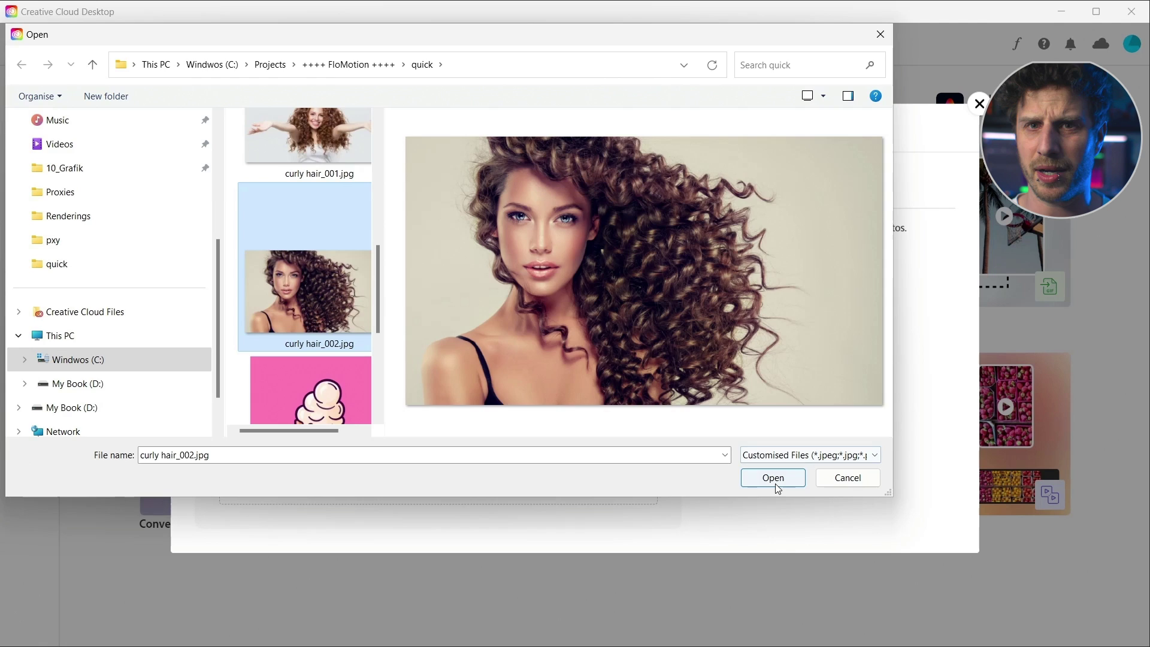
left_click(772, 477)
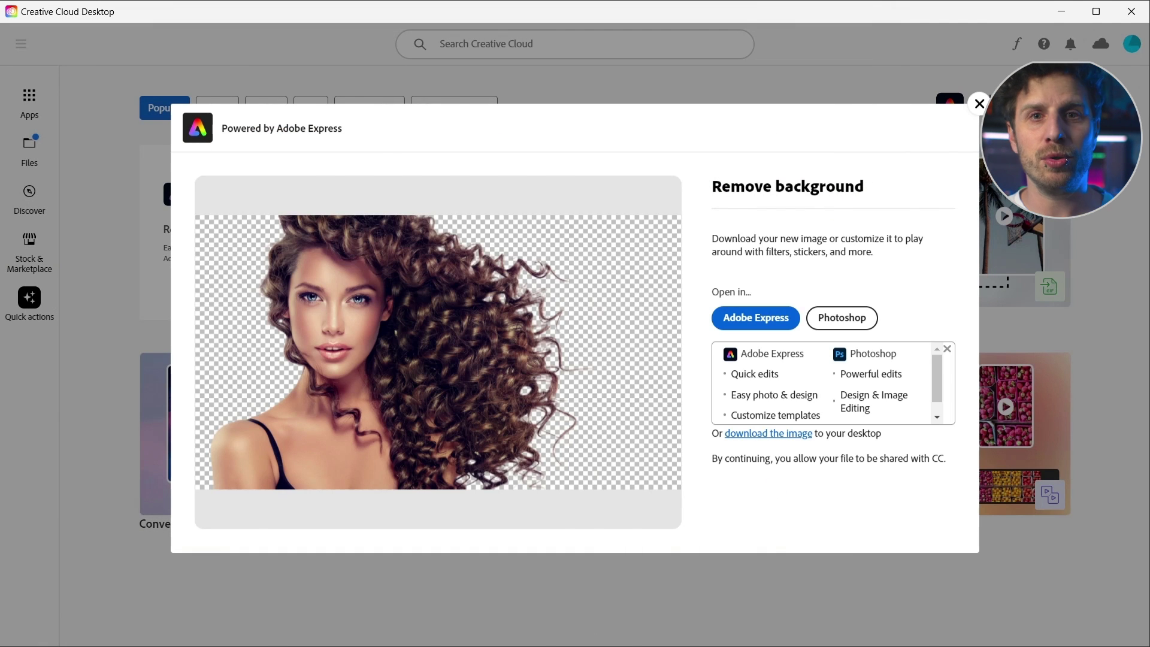
Try Generative fill in Adobe Express, then open the transparent cutout in Photoshop
left_click(756, 318)
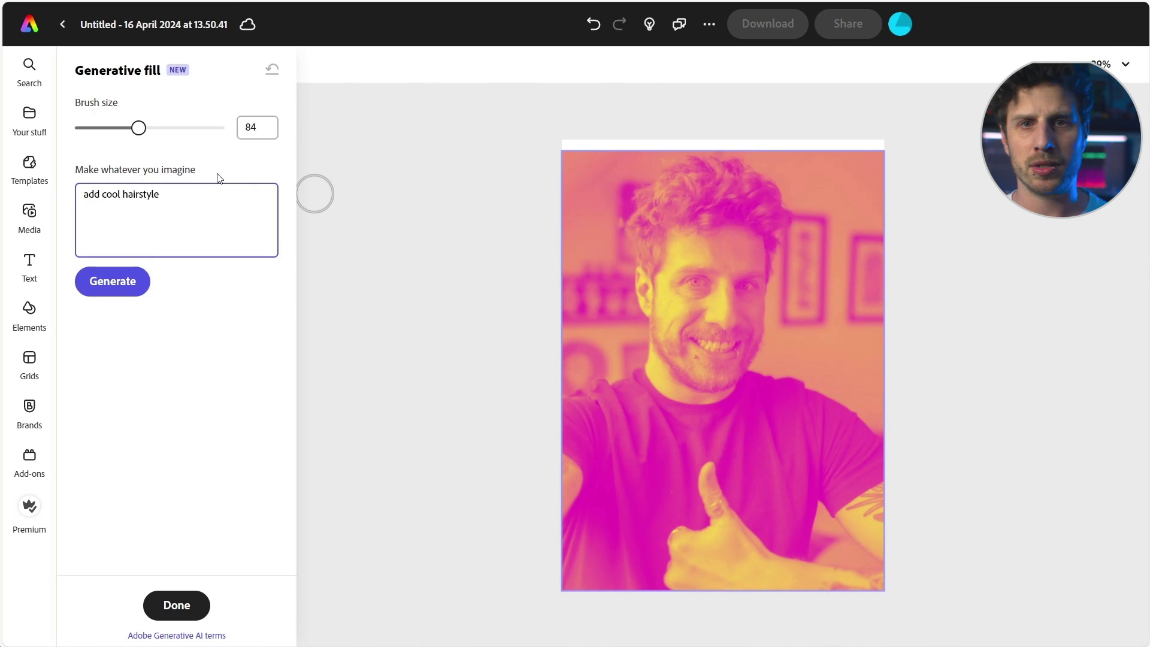
left_click(120, 281)
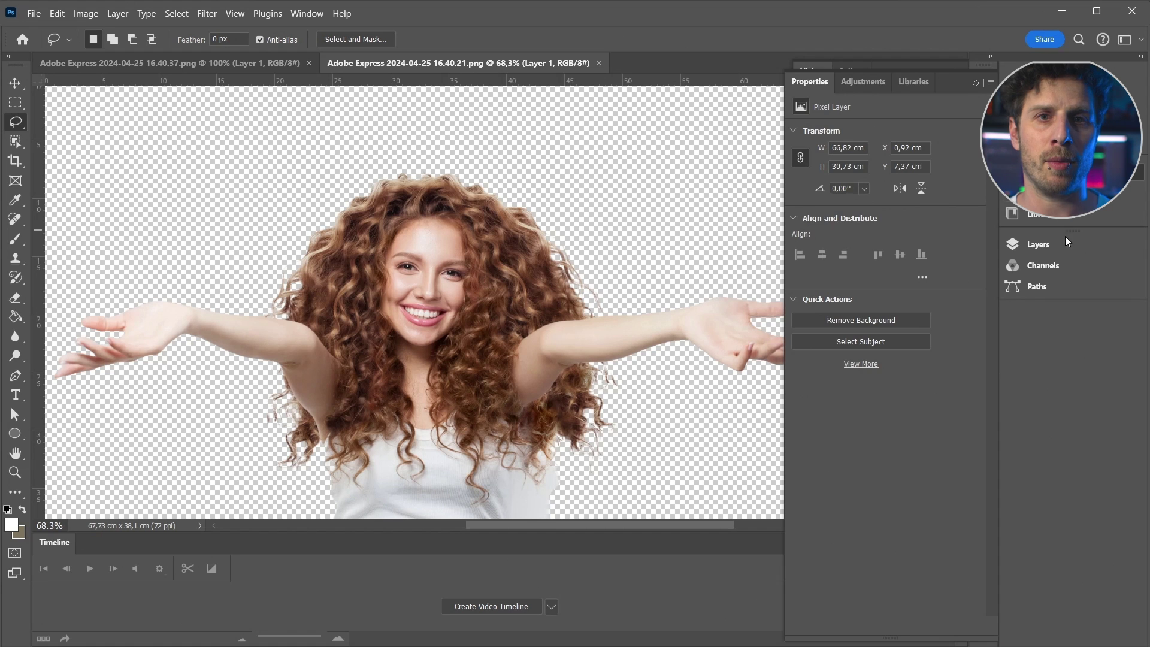
left_click(1057, 246)
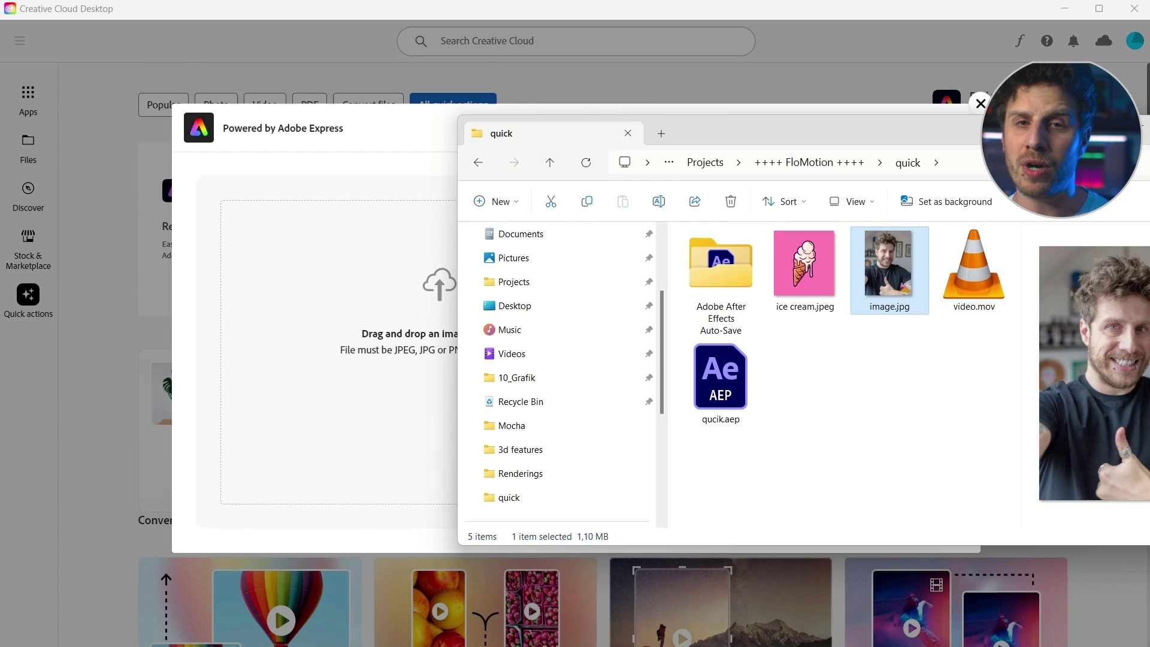
Load image.jpg into Resize image and choose the YouTube 16:9 Thumbnail size
left_click_drag(889, 266, 359, 359)
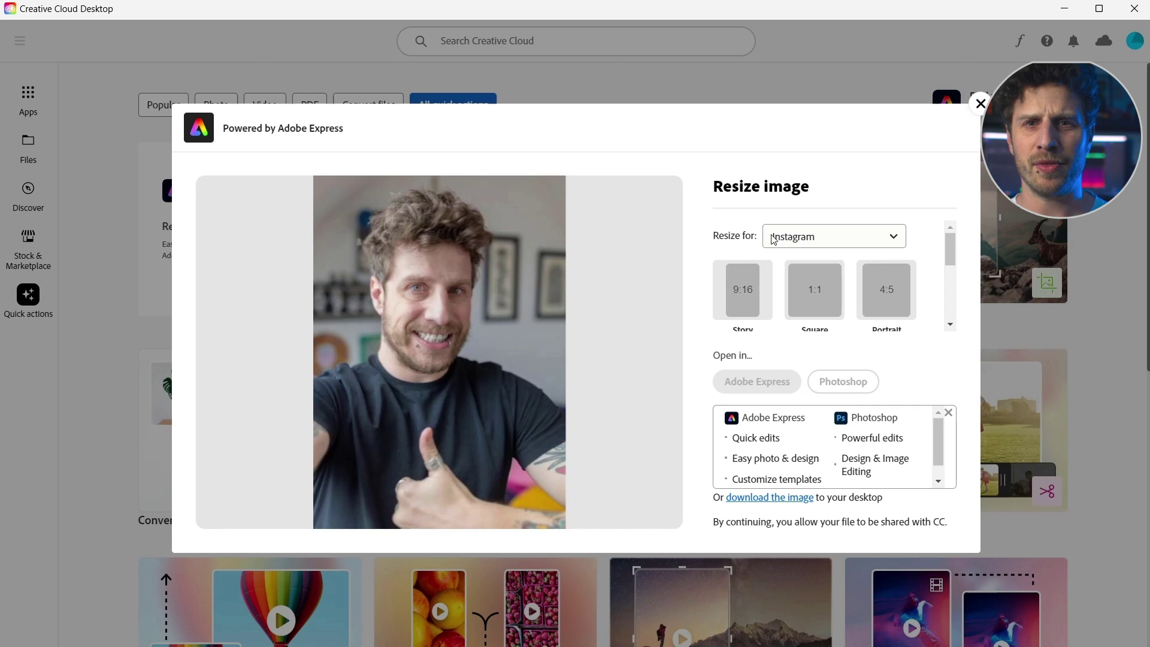
left_click(896, 240)
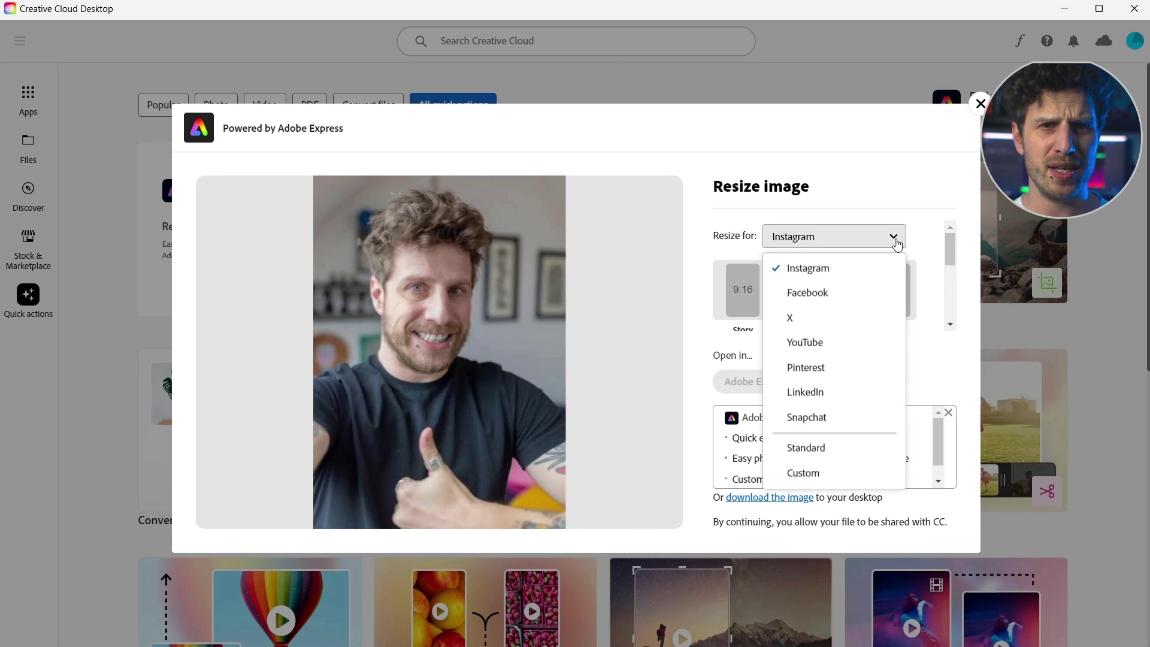
left_click(806, 342)
left_click_drag(954, 272, 954, 279)
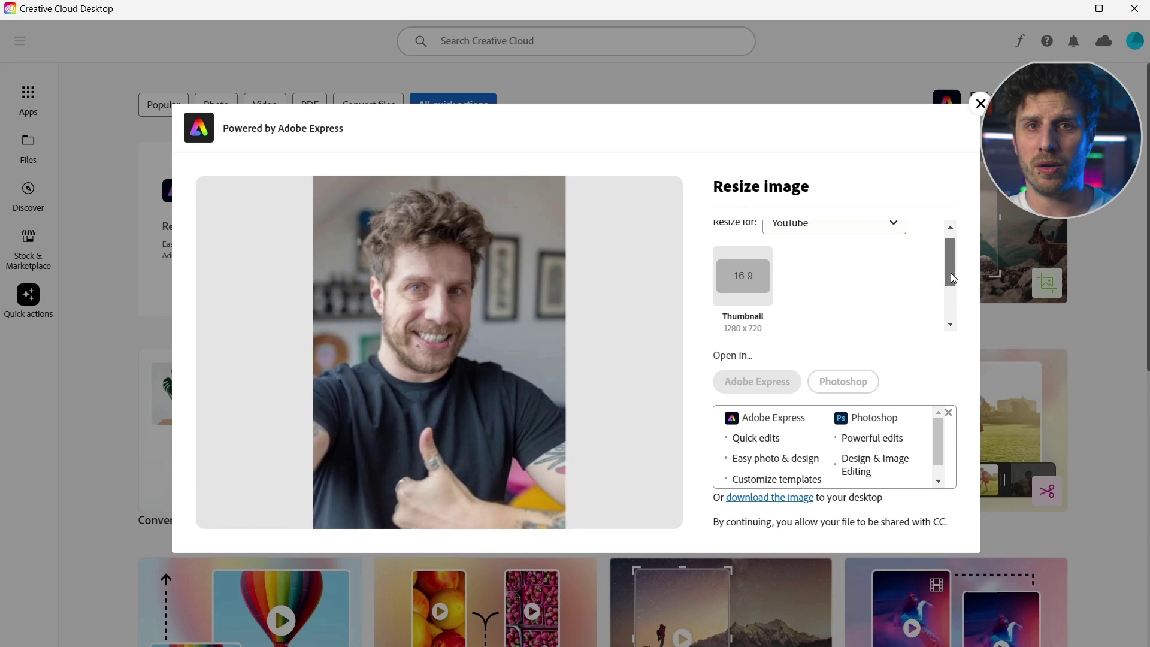
left_click(734, 293)
Pan the photo so the face sits centred in the 1280 x 720 crop
left_click_drag(434, 319, 475, 397)
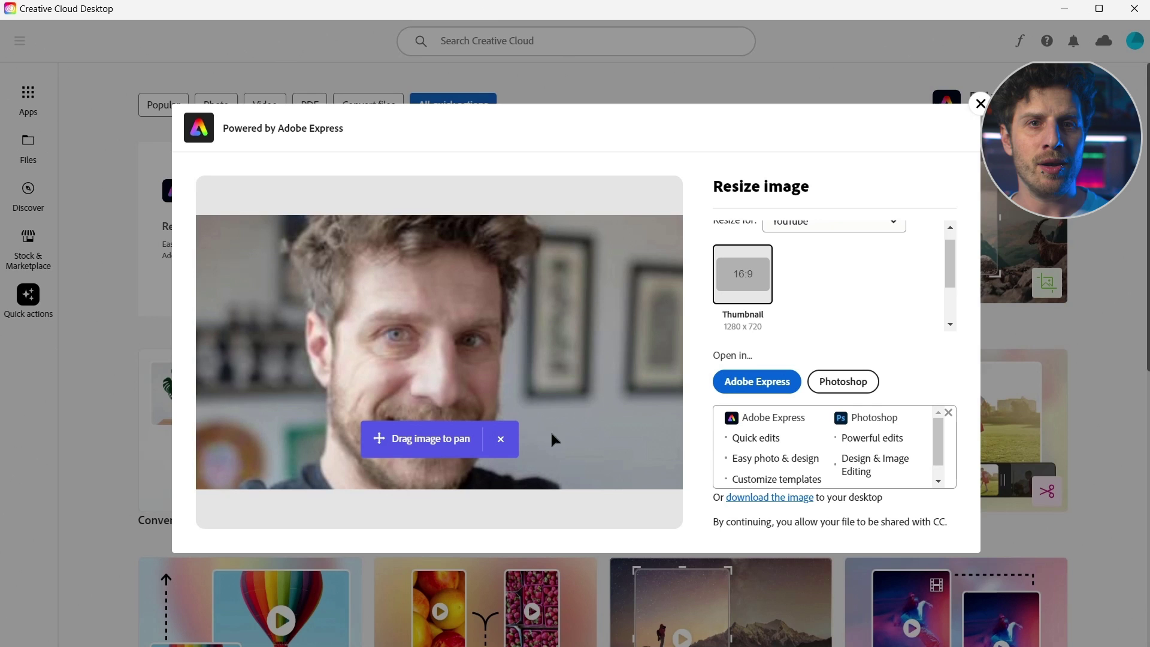
left_click_drag(468, 412, 479, 403)
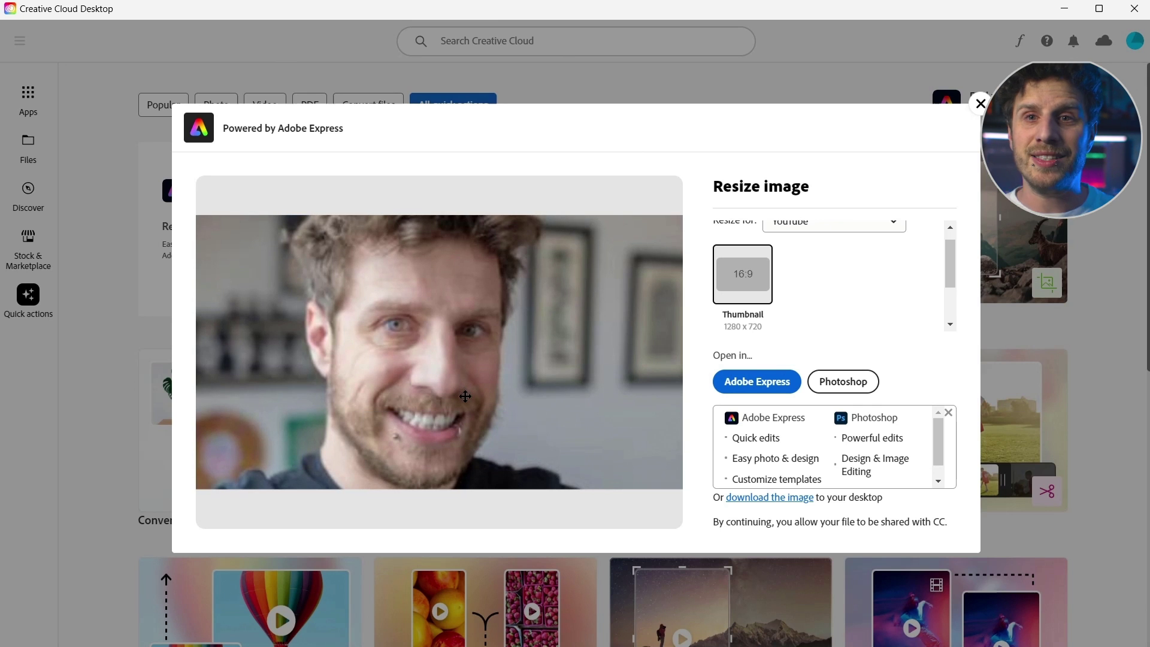
left_click_drag(580, 397, 579, 399)
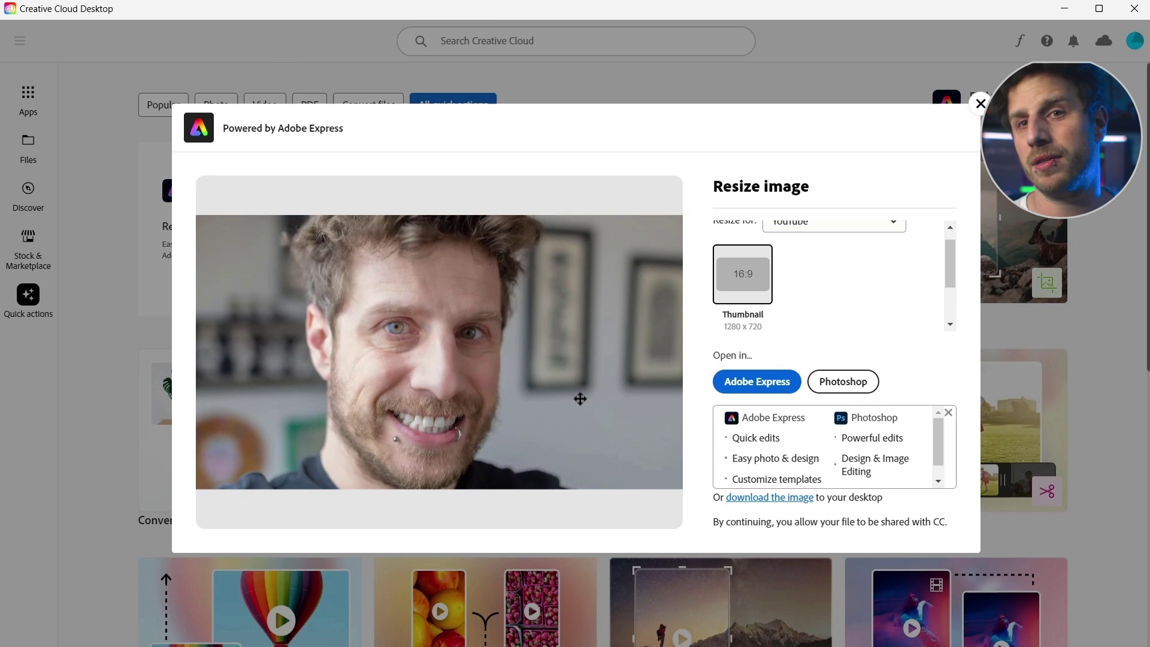
left_click_drag(948, 276, 954, 331)
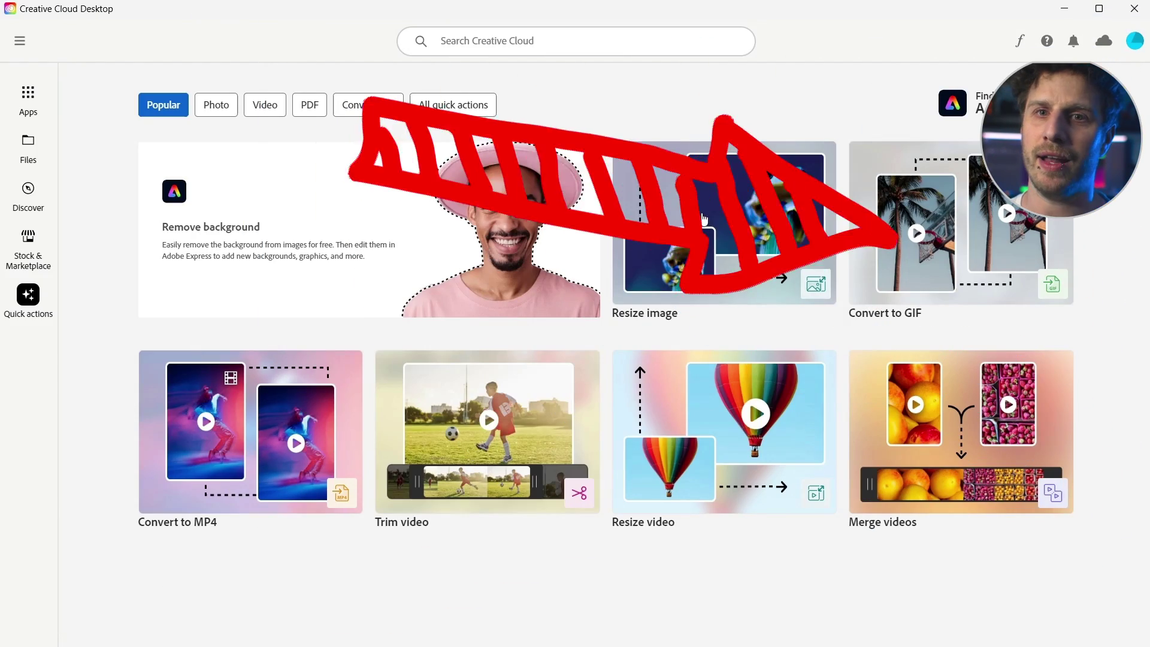
Load the video clip into Convert to GIF with Square (1:1) size, then start Convert to MP4
left_click(916, 234)
left_click_drag(885, 261, 439, 353)
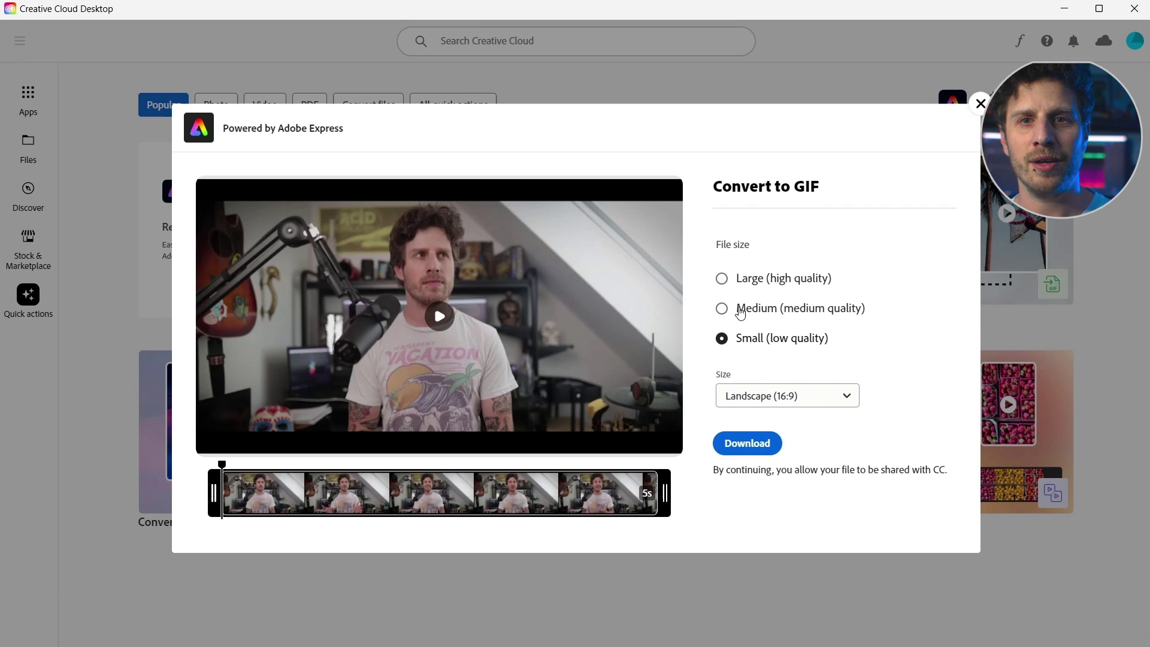
left_click(851, 401)
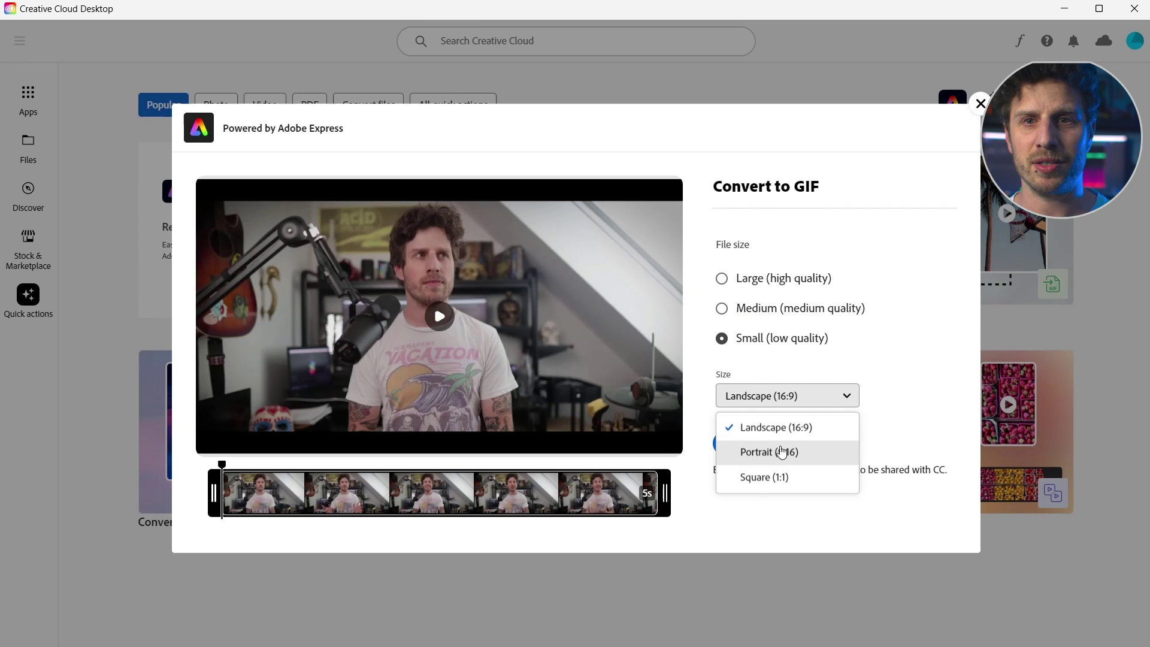
left_click(756, 476)
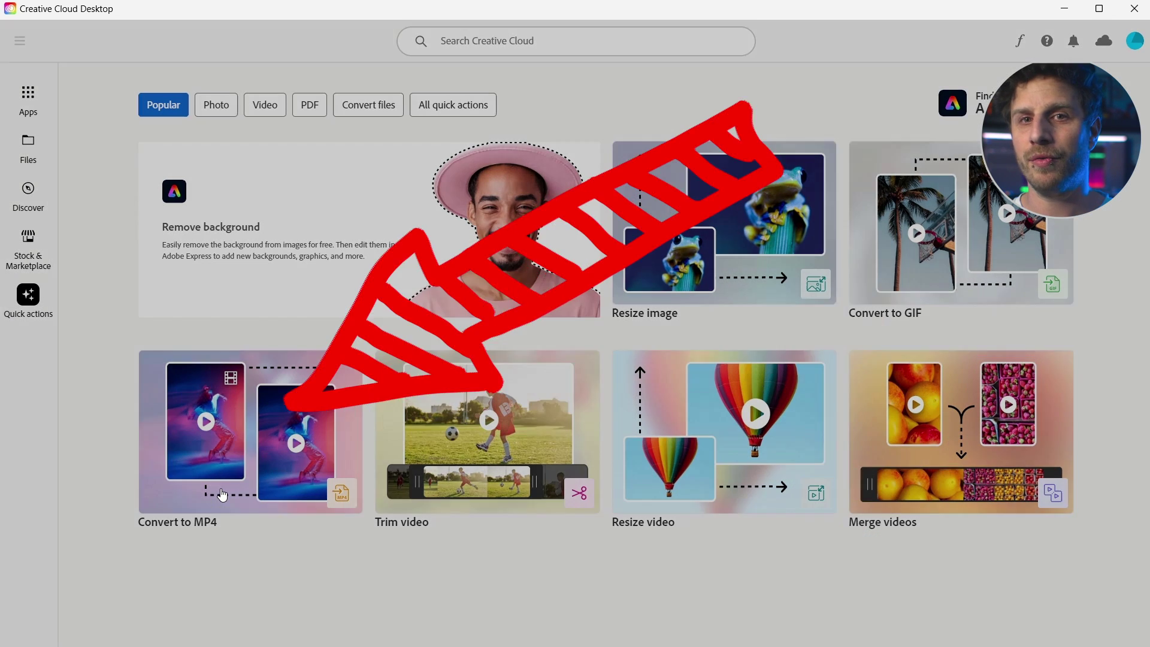
left_click(223, 495)
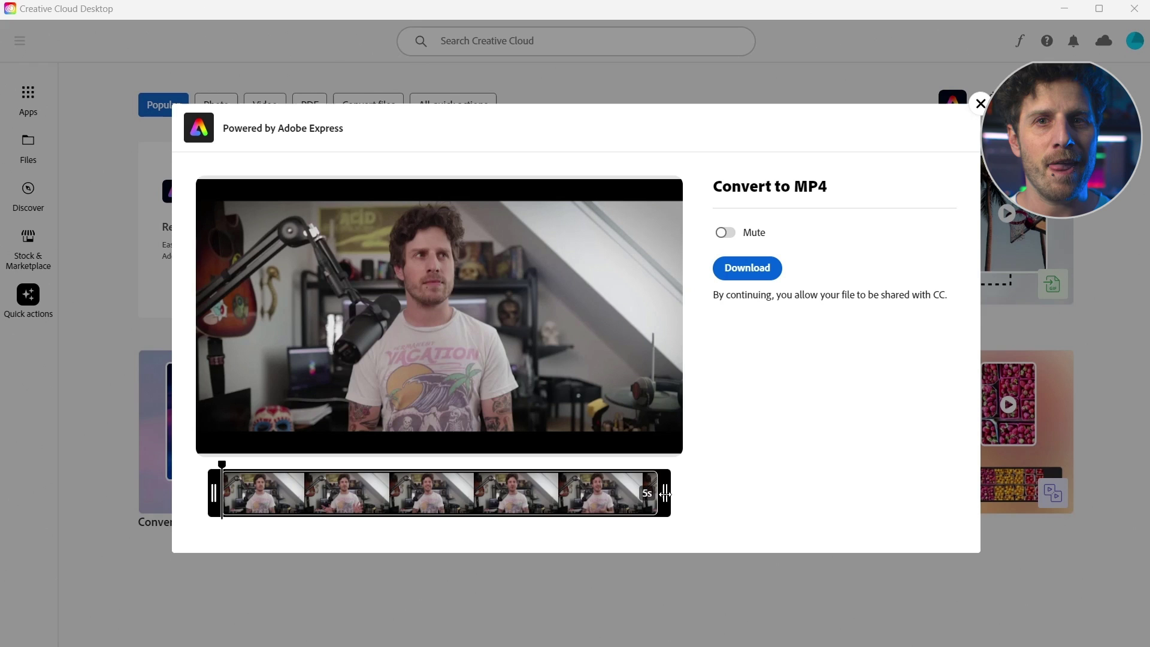
Trim the clip's end to about 3.8 s and leave its audio muted
left_click_drag(665, 494, 557, 494)
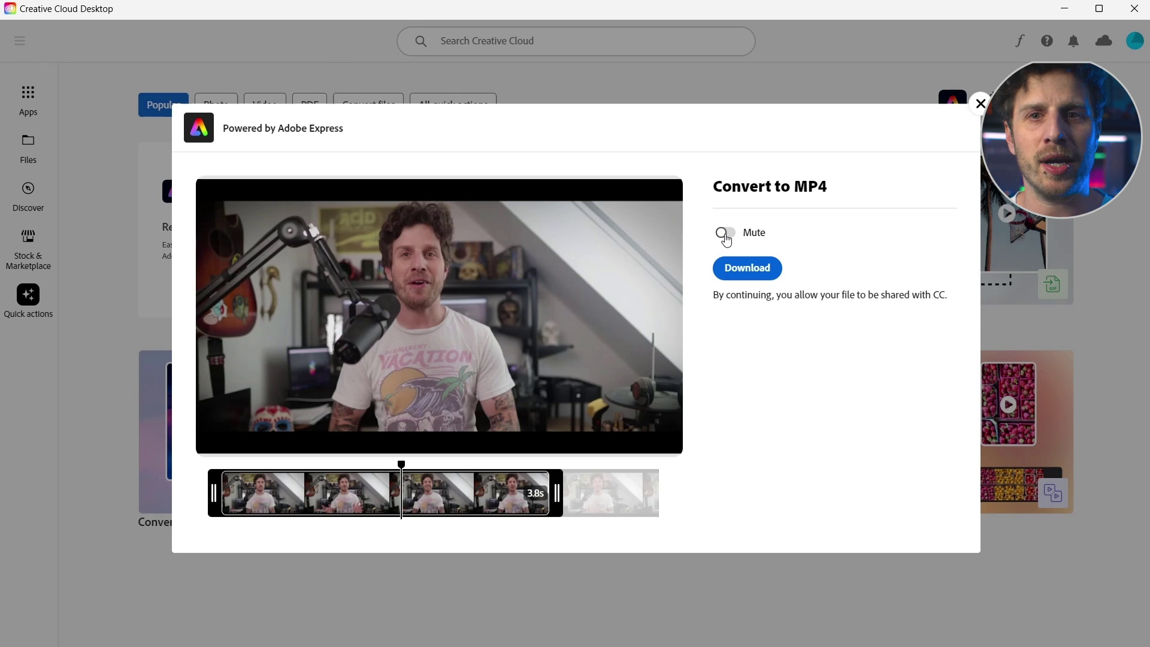
left_click(764, 237)
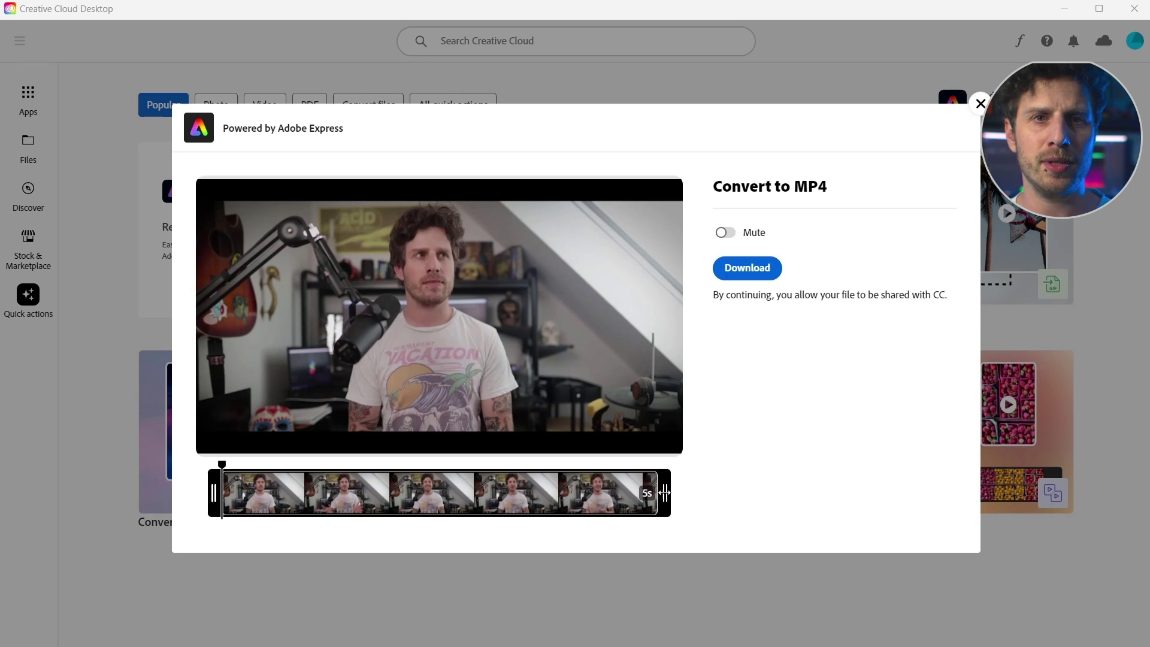
left_click_drag(665, 494, 557, 492)
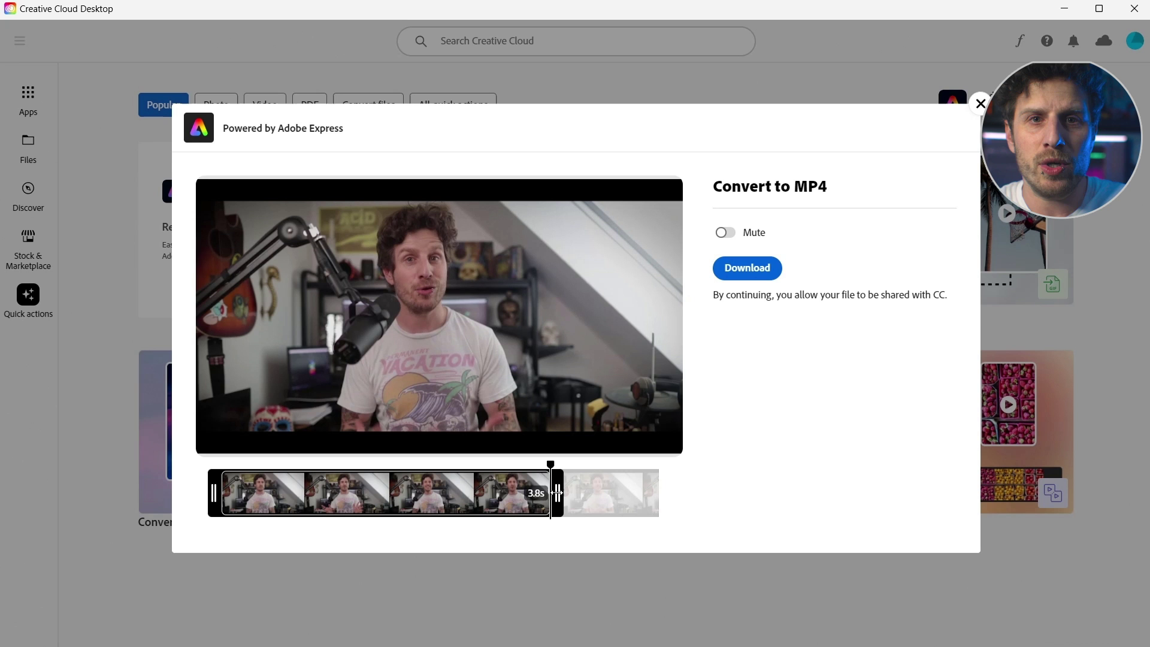
left_click(438, 322)
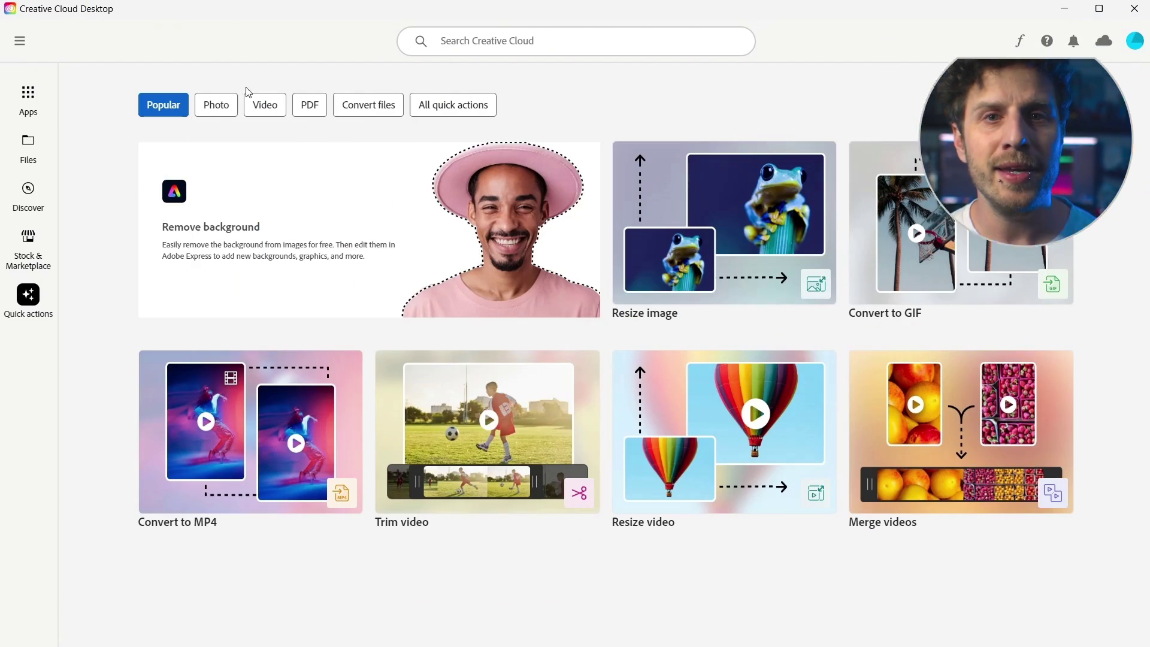
Vectorize ice cream.jpeg with the Photo > Convert to SVG action and open it in Illustrator
left_click(215, 108)
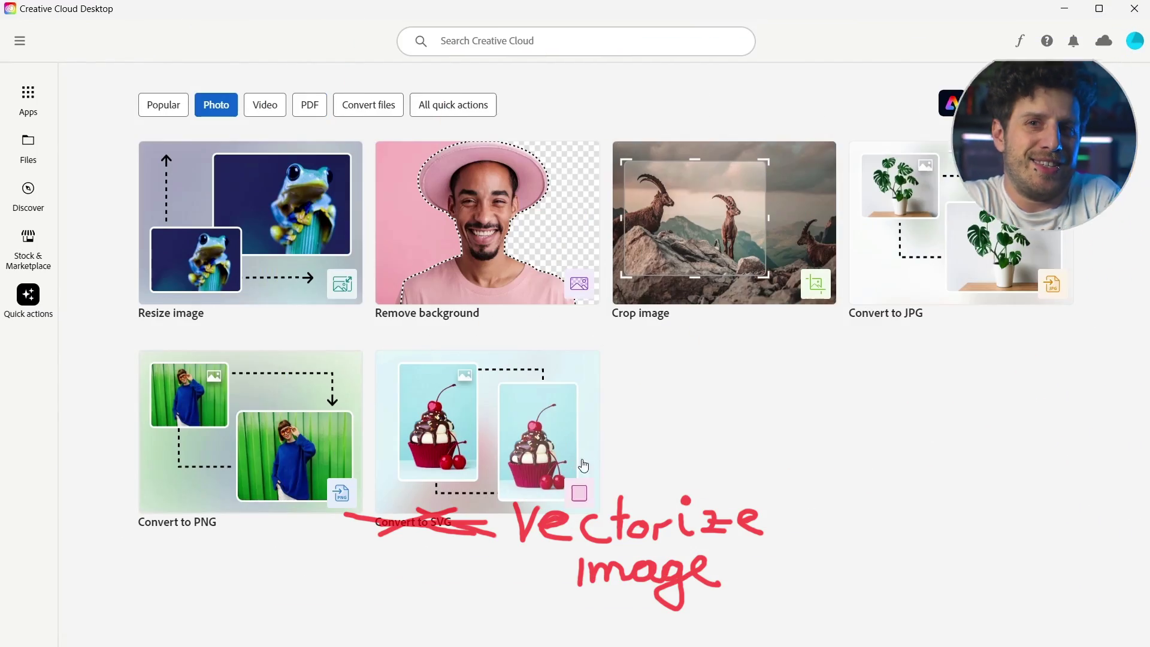
left_click(545, 438)
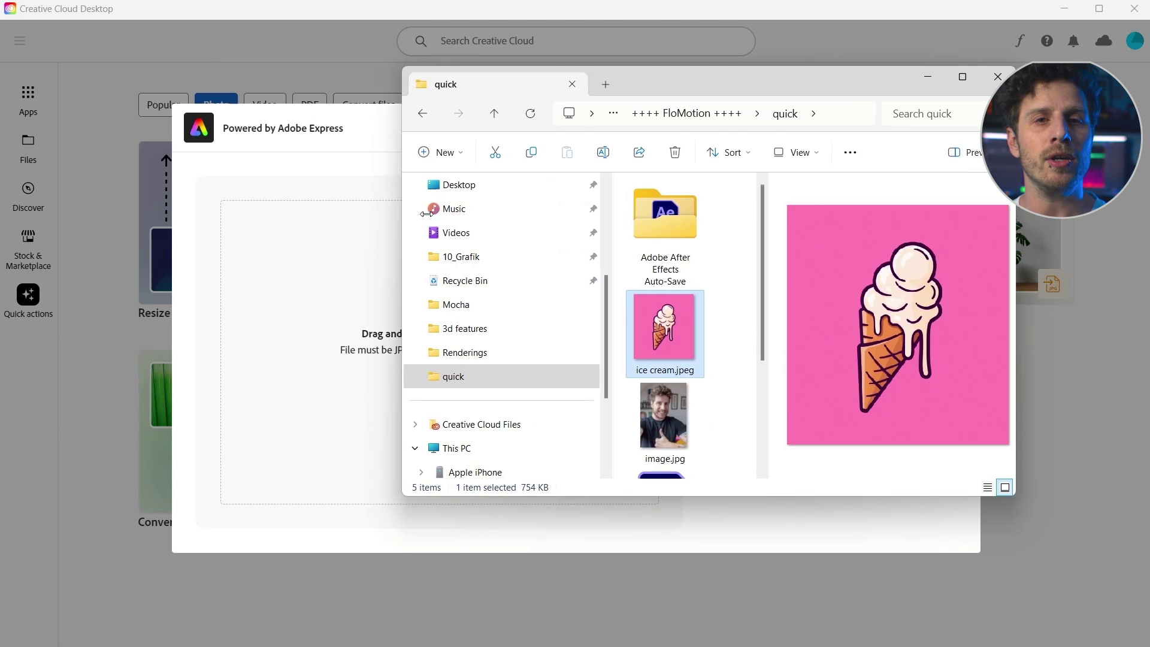
left_click_drag(398, 214, 426, 214)
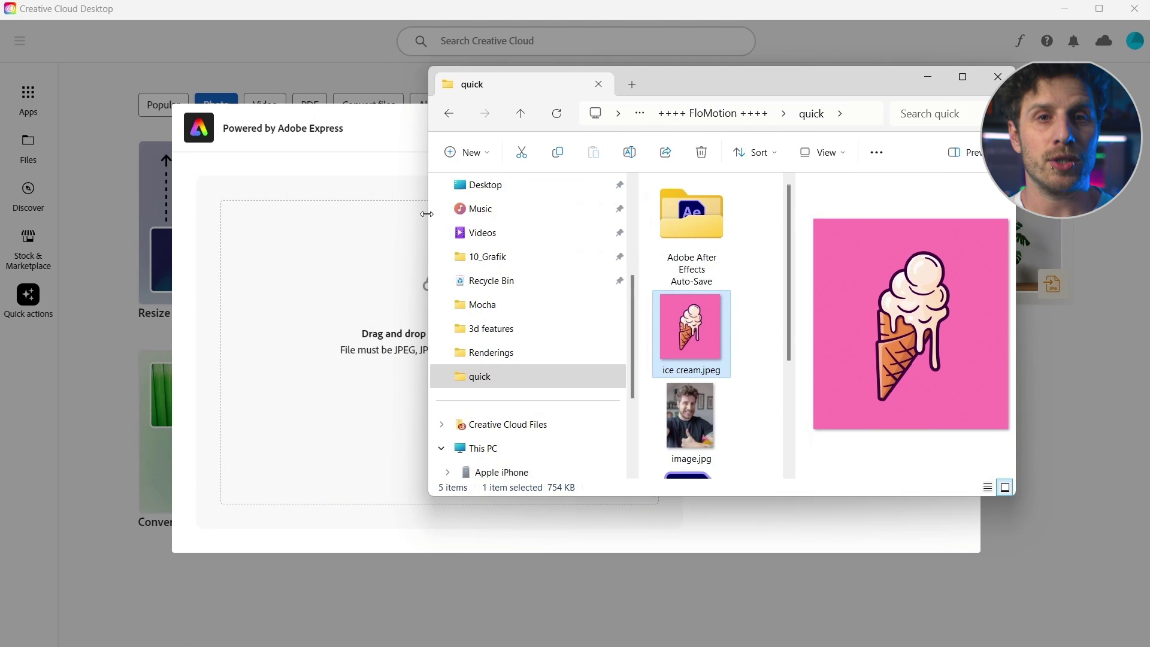
left_click_drag(630, 69, 804, 68)
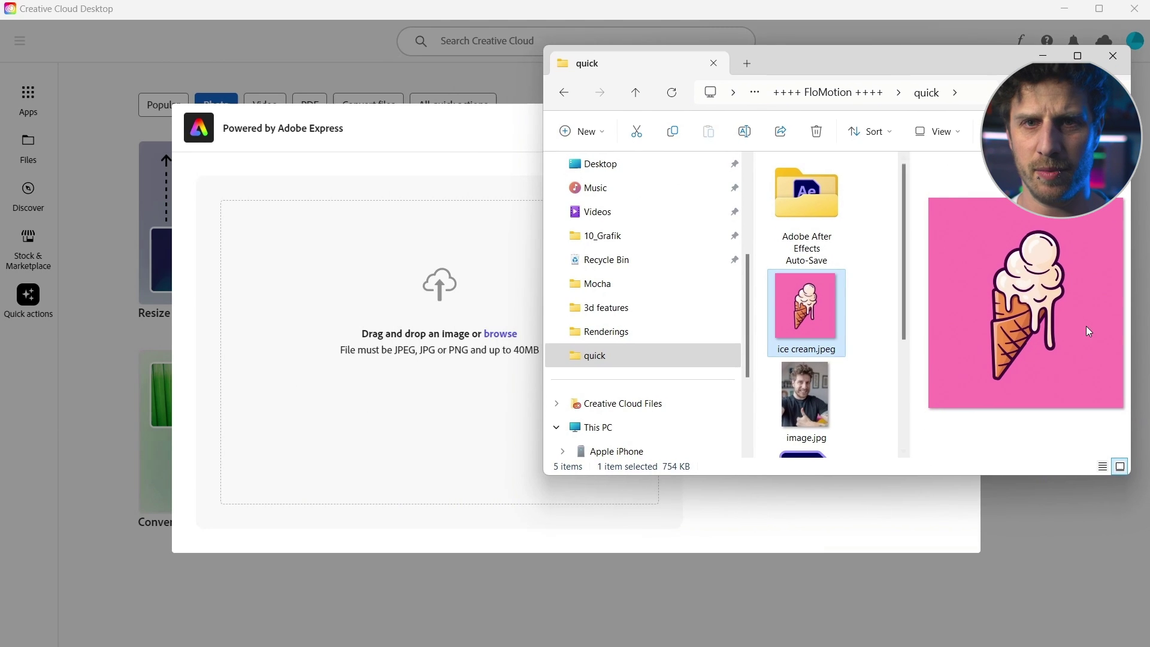
left_click_drag(388, 358, 387, 359)
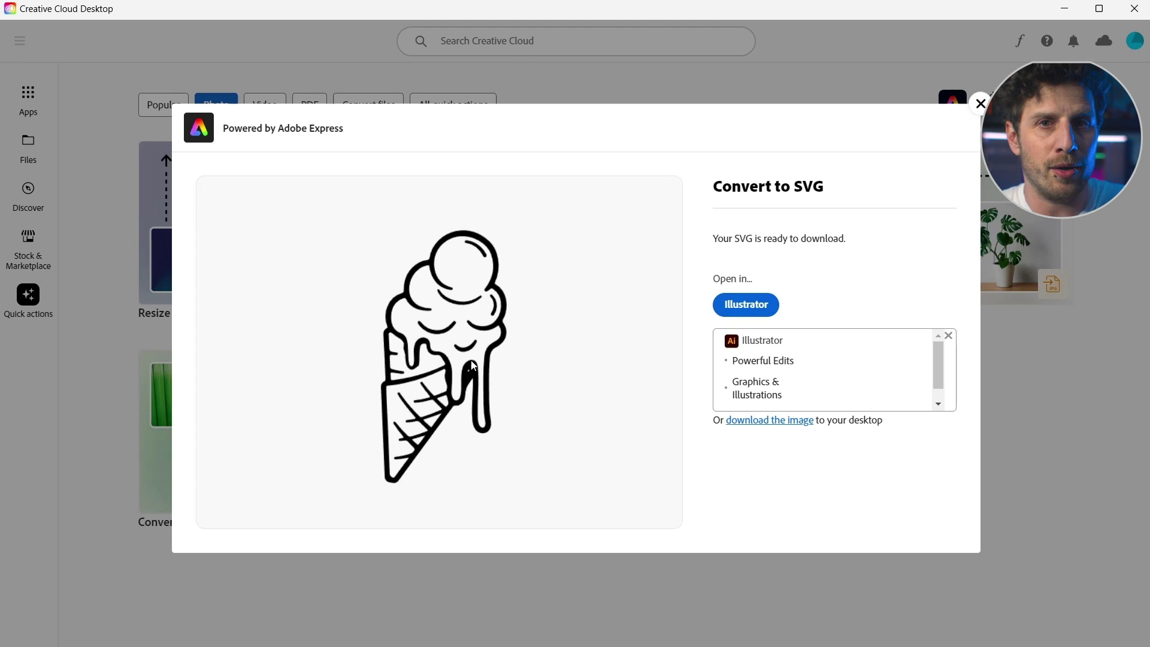
left_click(748, 307)
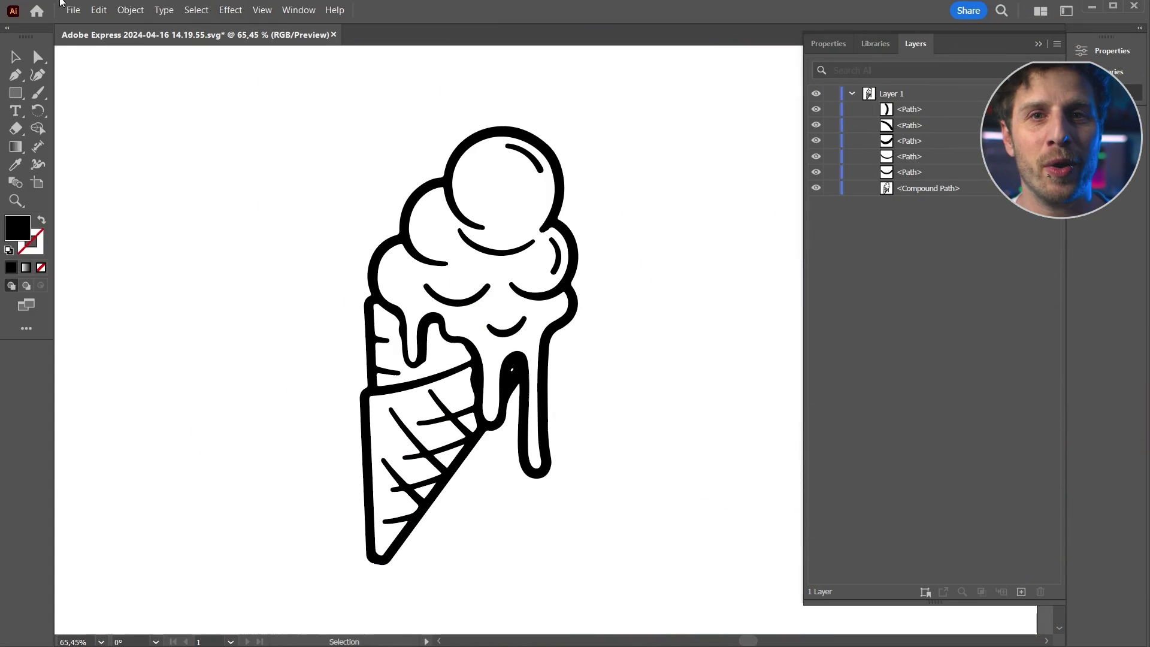
Save the vectorized ice cream as IceCream.ai and IceCream.eps via File > Save As
left_click(72, 11)
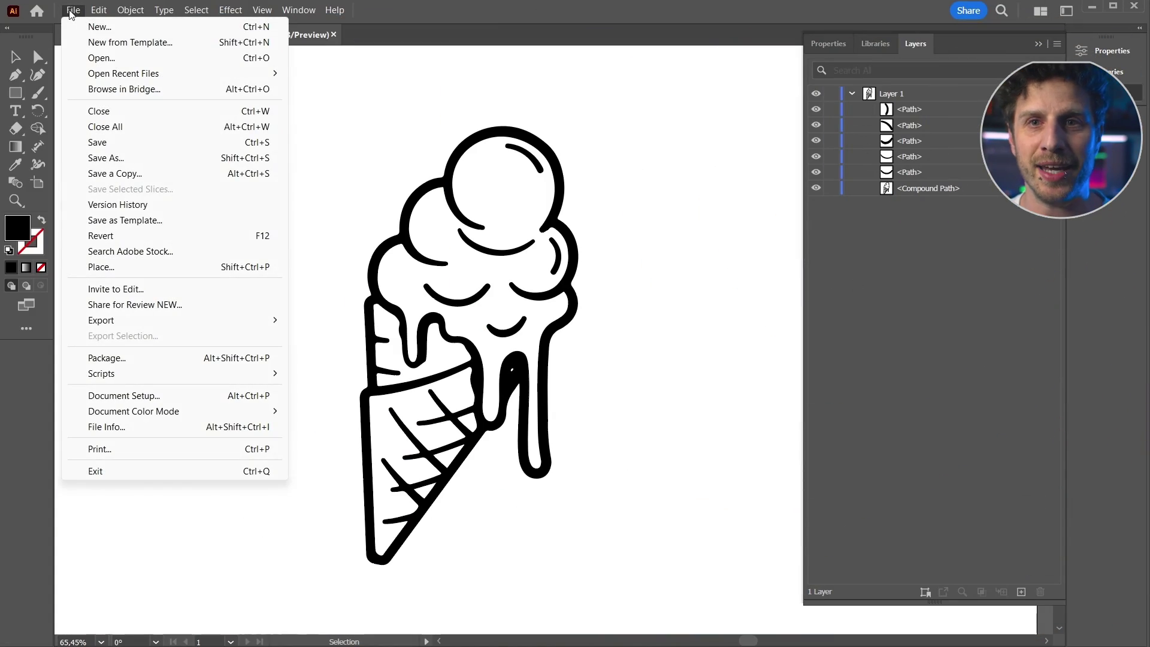
left_click(114, 158)
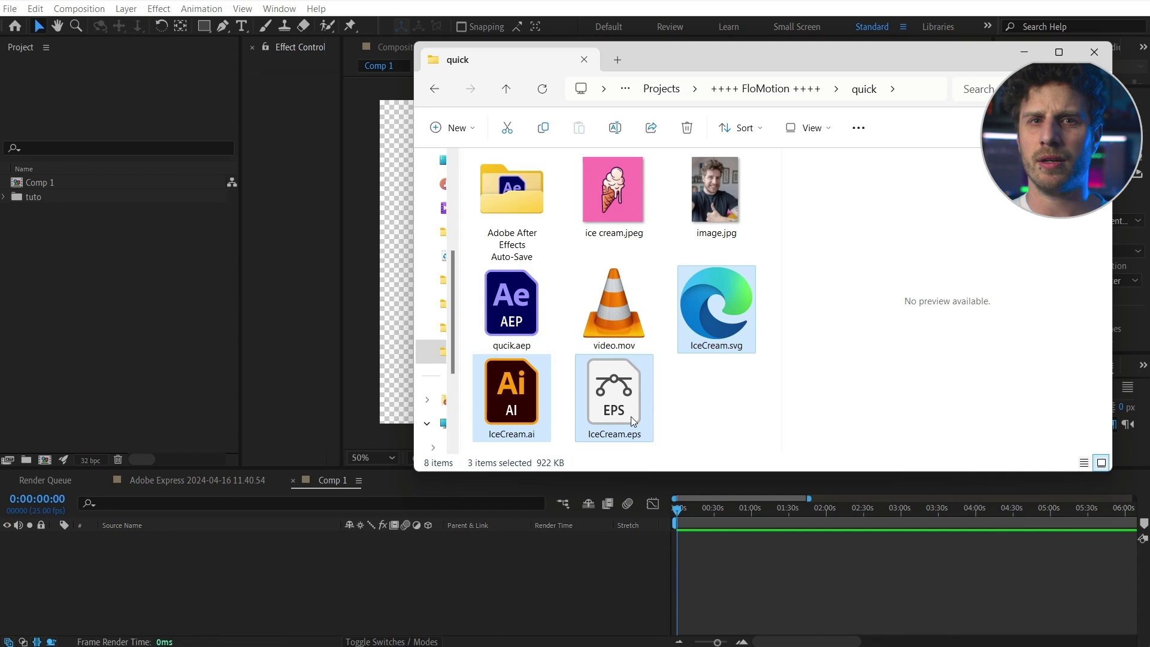
Import IceCream.ai and IceCream.eps into Comp 1, scale the EPS to 2045% with Continuously Rasterize on
left_click_drag(630, 416, 63, 184)
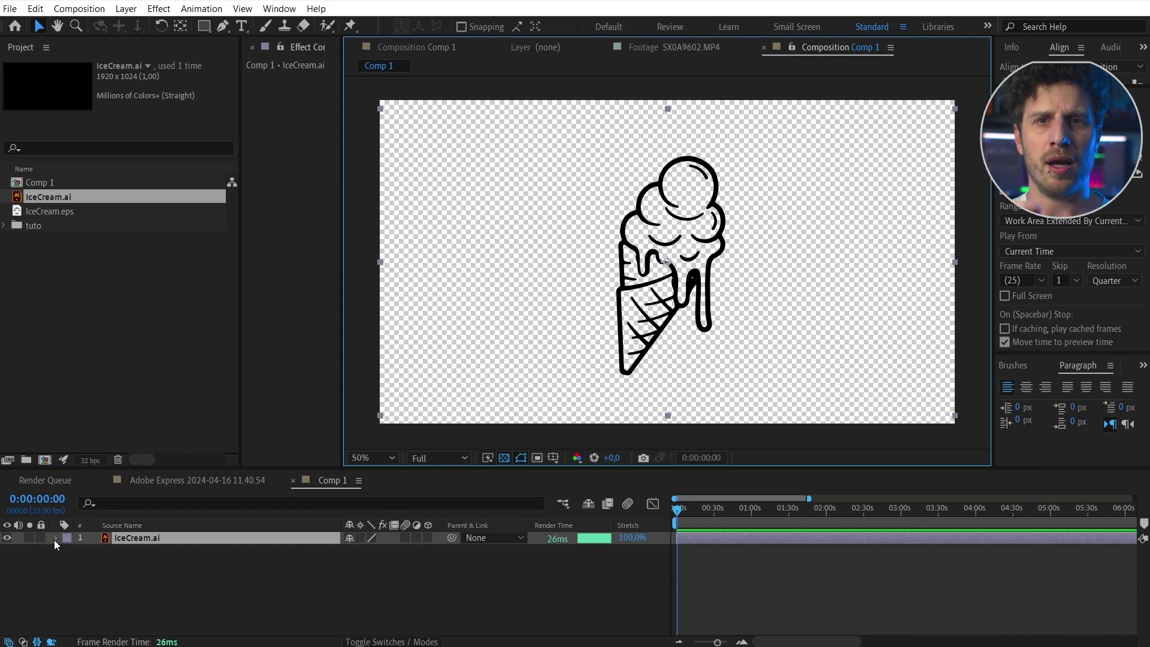
left_click(55, 538)
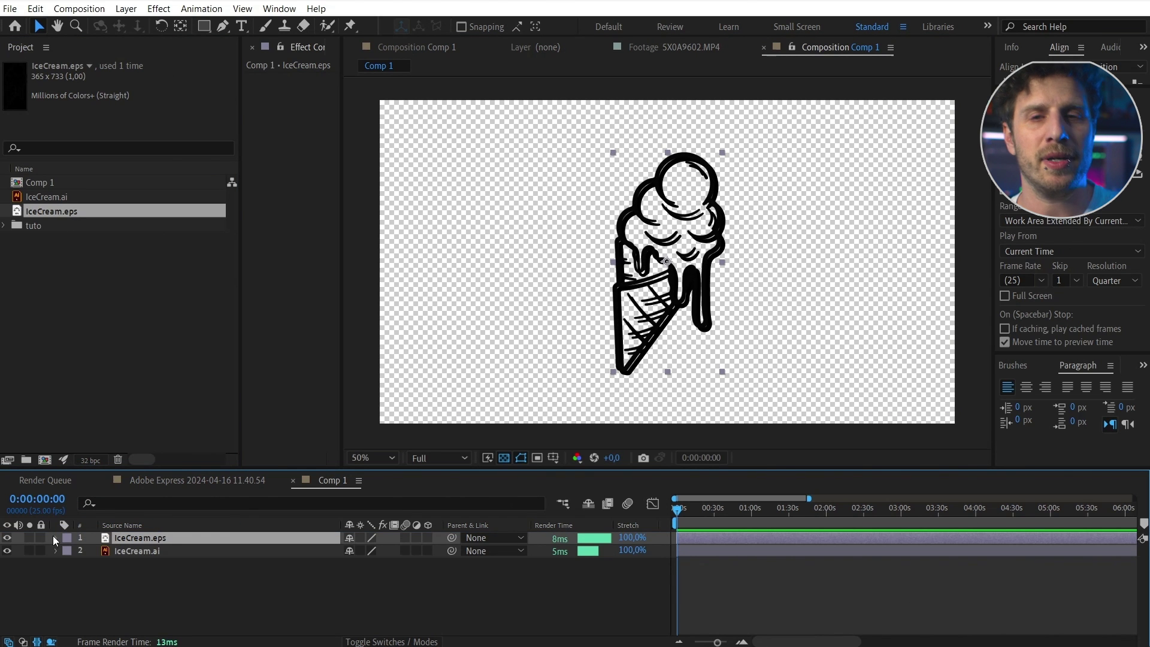
left_click(53, 538)
left_click_drag(393, 556, 574, 504)
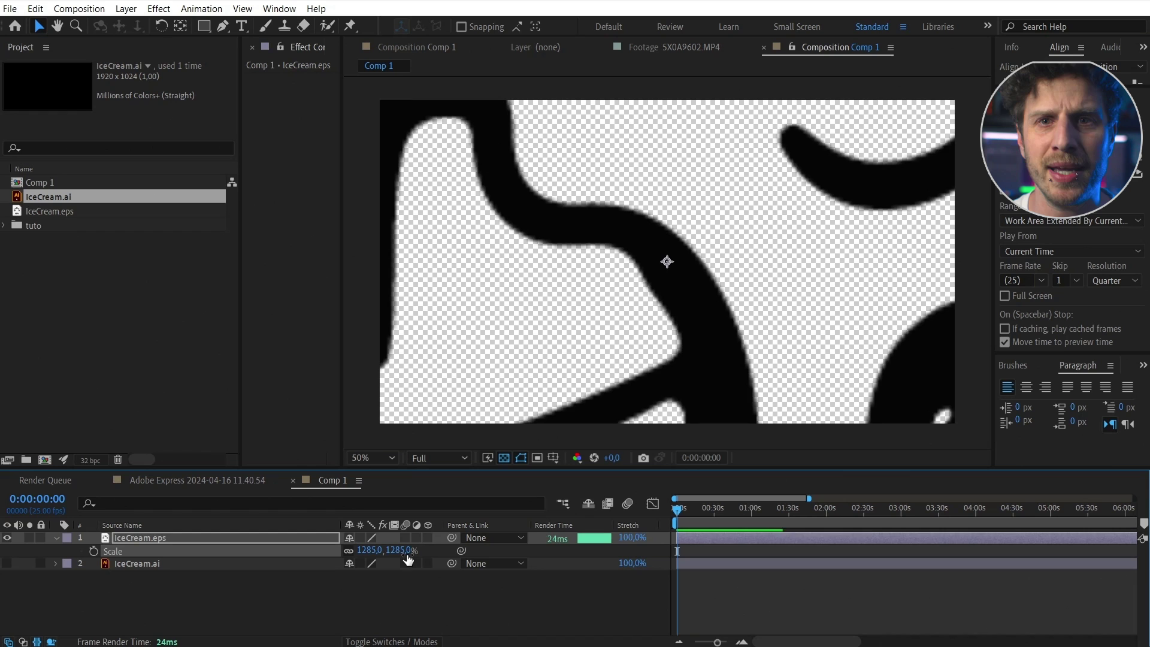
left_click_drag(650, 551, 924, 513)
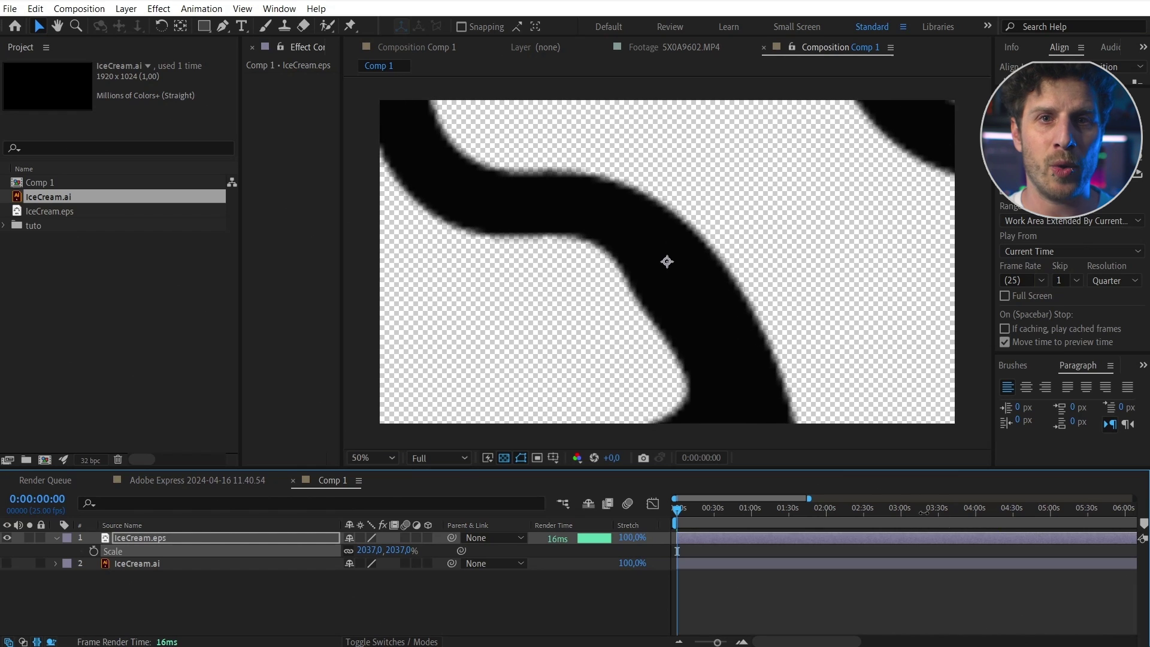
left_click(360, 537)
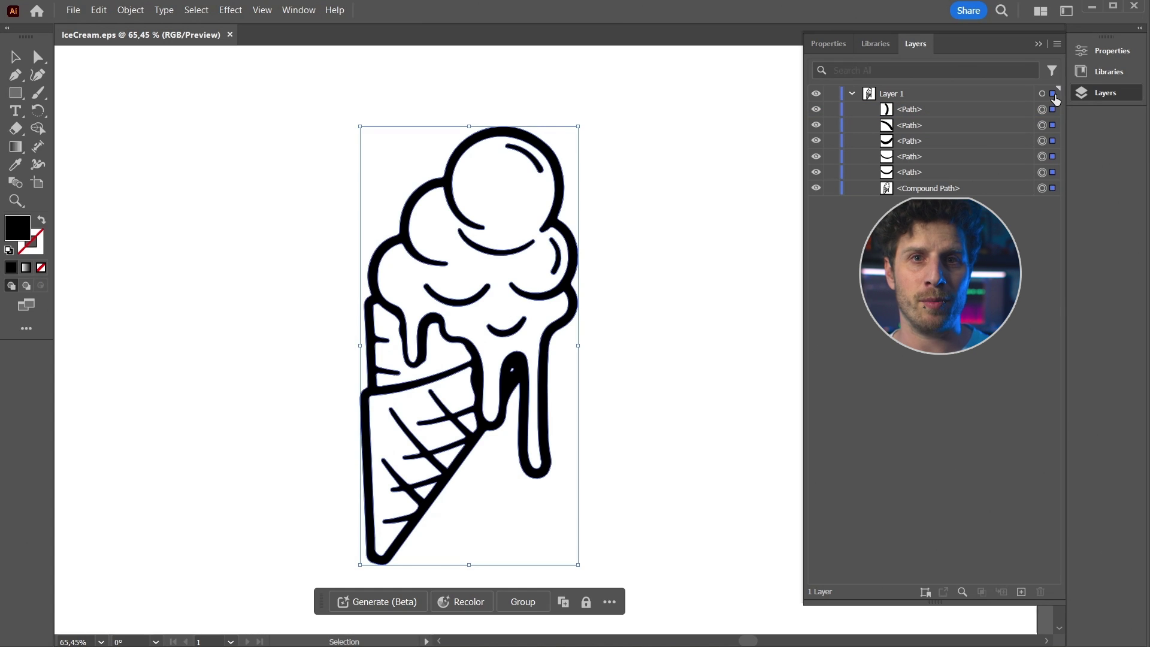
Copy the selected ice cream paths with Edit > Copy
left_click(98, 10)
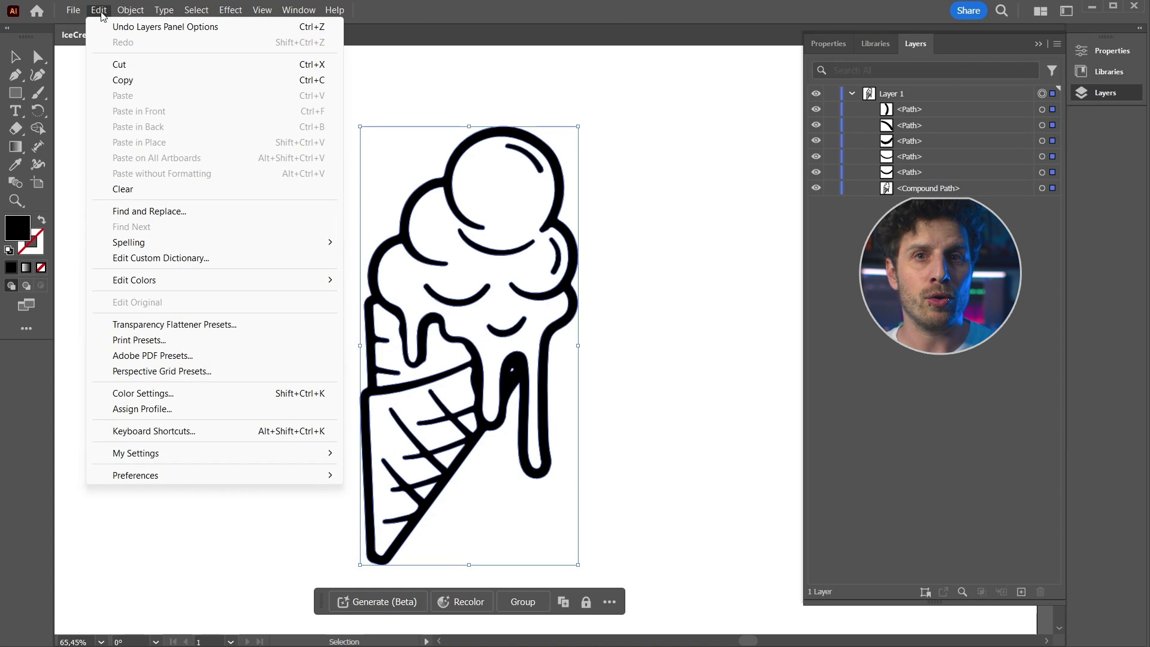
left_click(126, 88)
Paste the ice cream paths onto White Solid 1 as masks with Edit > Paste
left_click(41, 10)
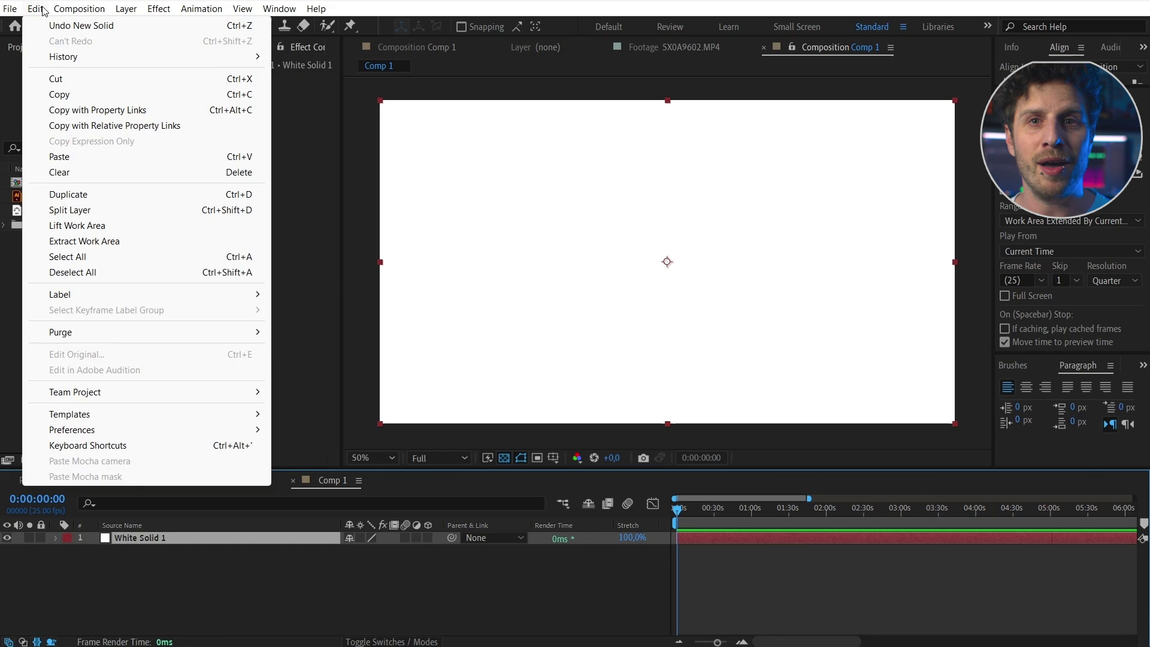
left_click(60, 157)
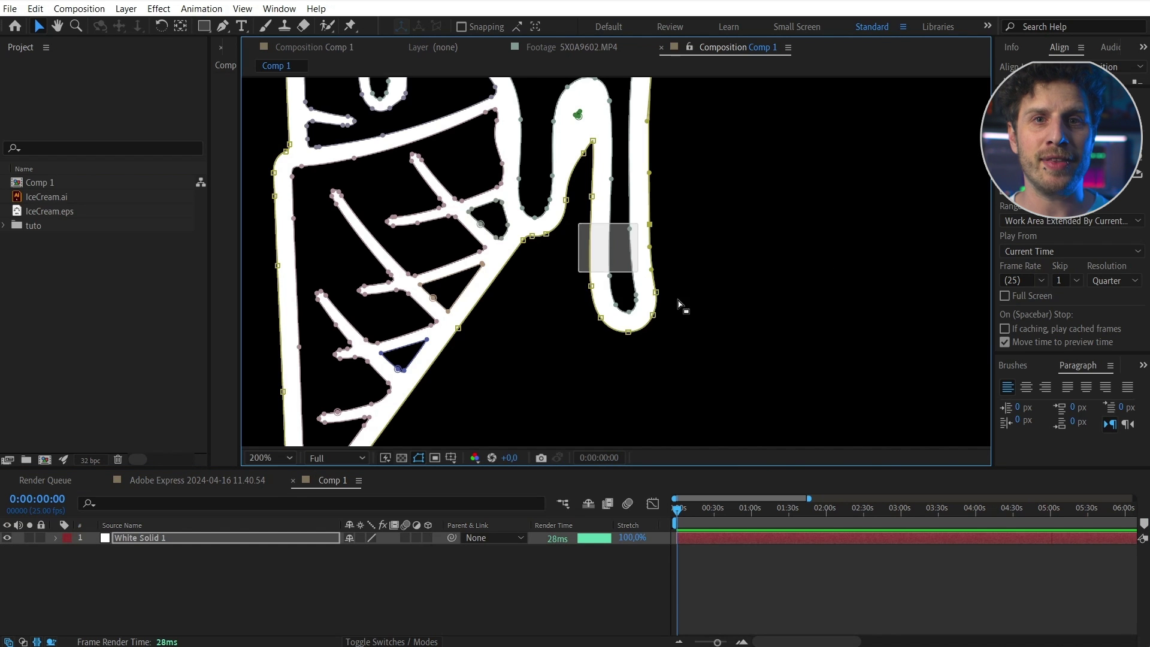